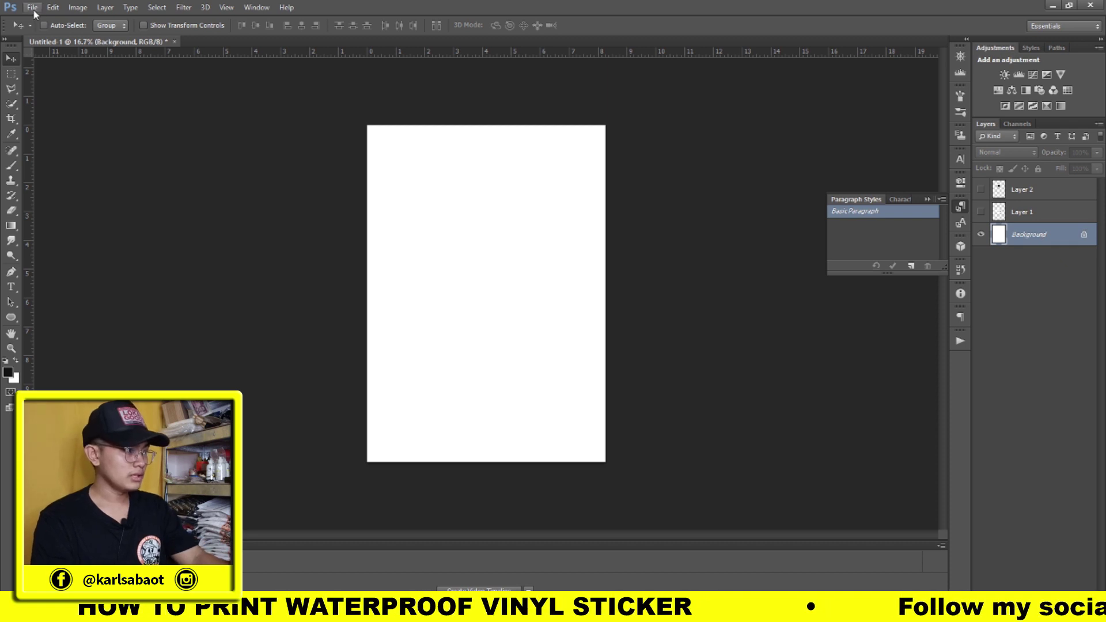
- Create a new document from the International Paper preset at A4 size, 210 x 297 mm, 300 pixels/inch, with a white background
left_click(32, 8)
left_click(55, 23)
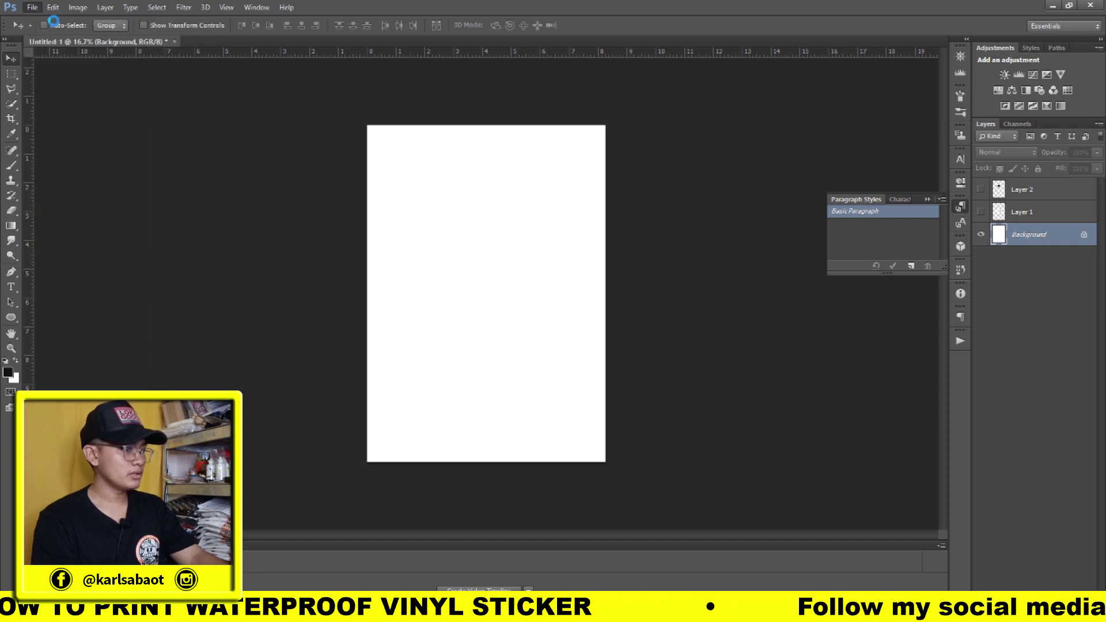
left_click(466, 177)
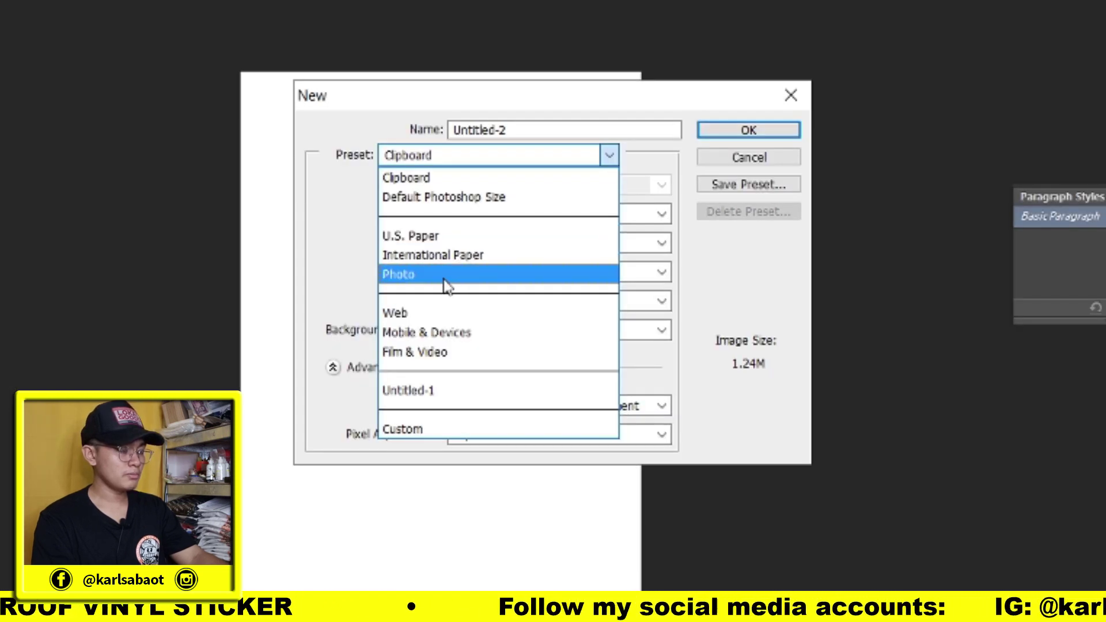
left_click(439, 256)
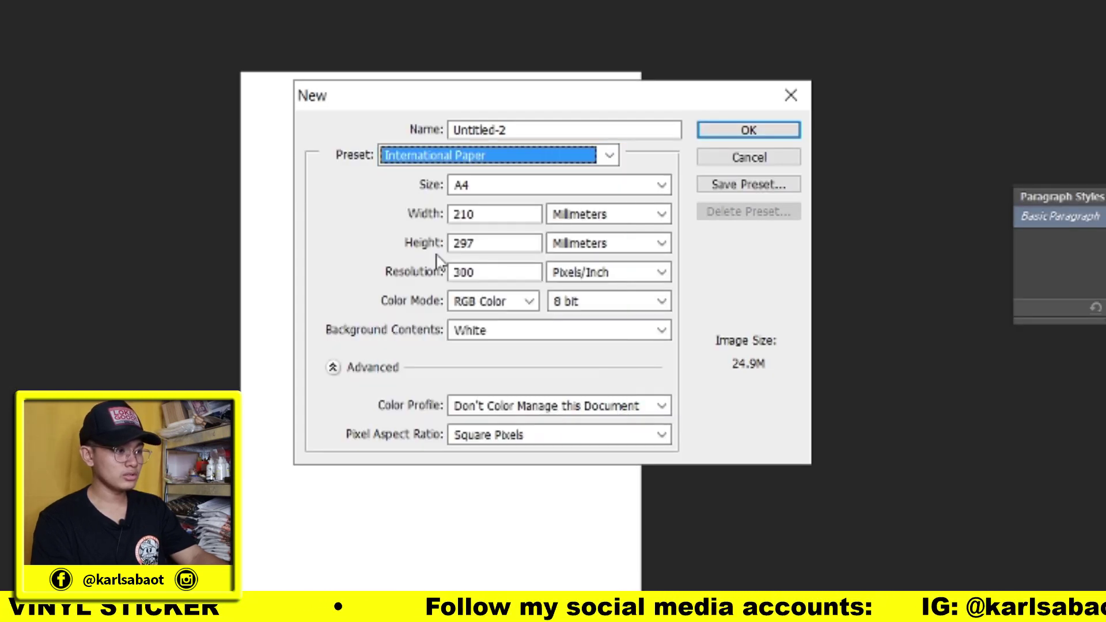
left_click(471, 191)
left_click(490, 209)
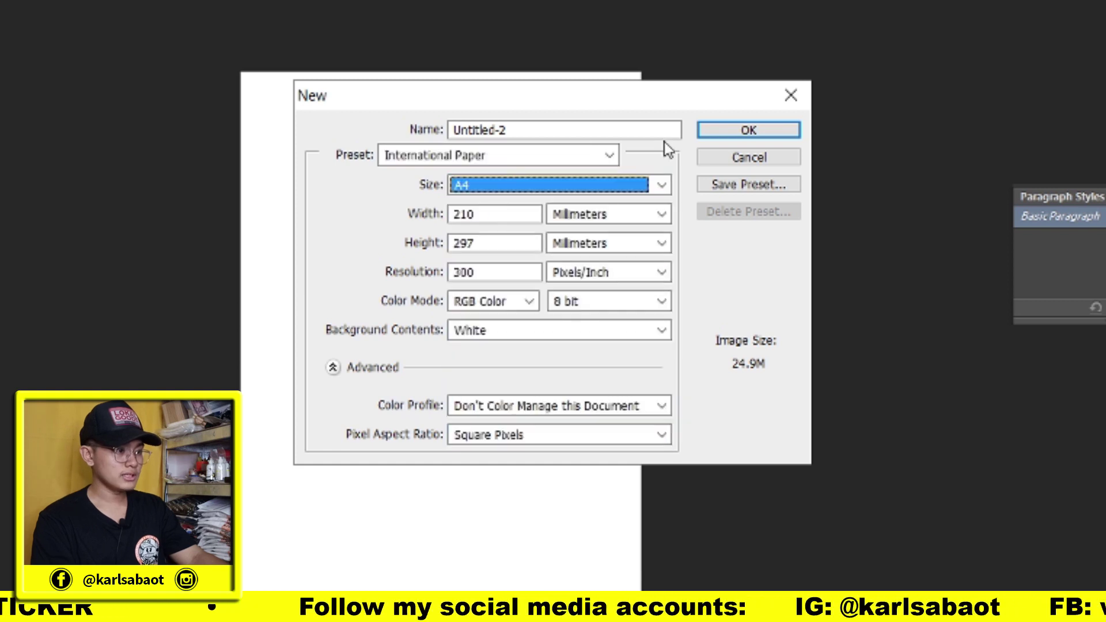
left_click(747, 131)
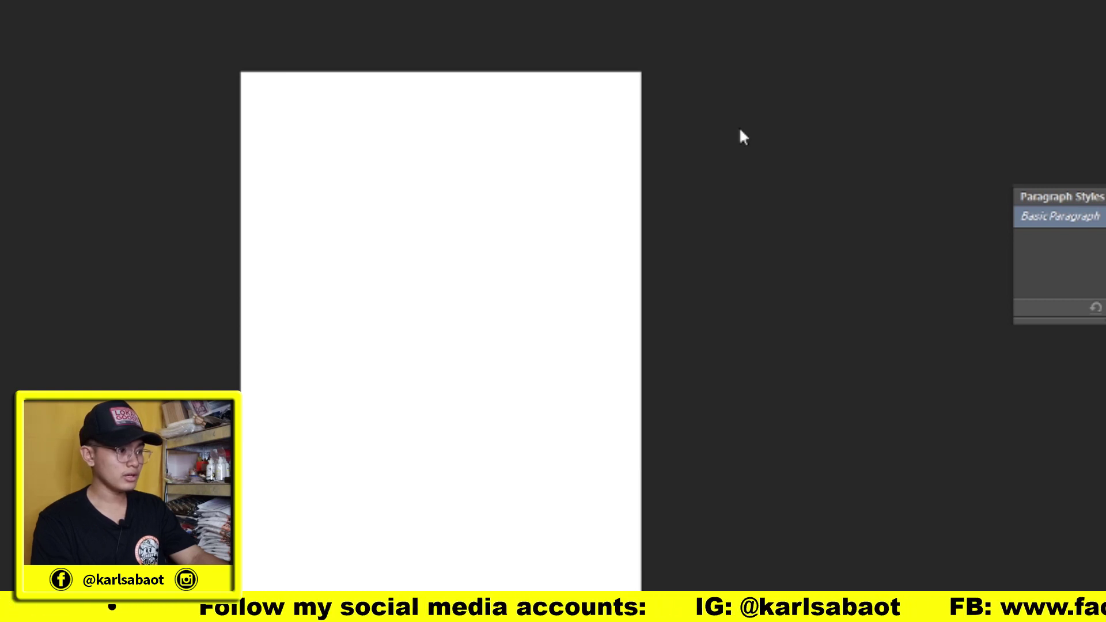
- Return to the Untitled-1 document and convert its locked Background into a regular layer named Layer 0
key("ctrl+Tab")
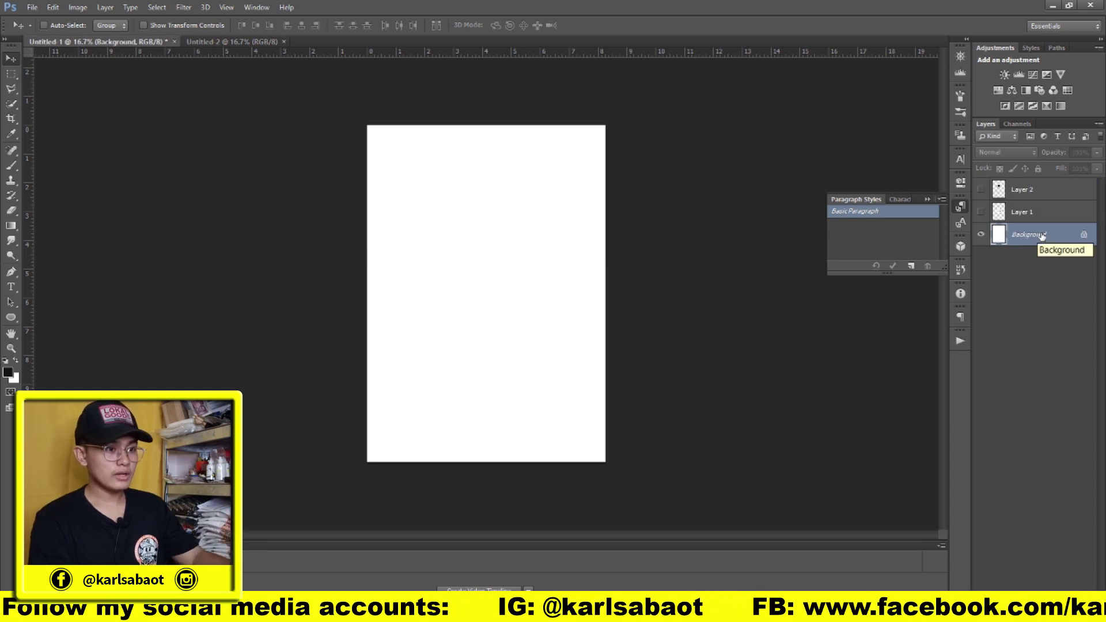
right_click(1060, 237)
left_click(1056, 235)
right_click(1056, 235)
left_click(1056, 236)
double_click(1057, 234)
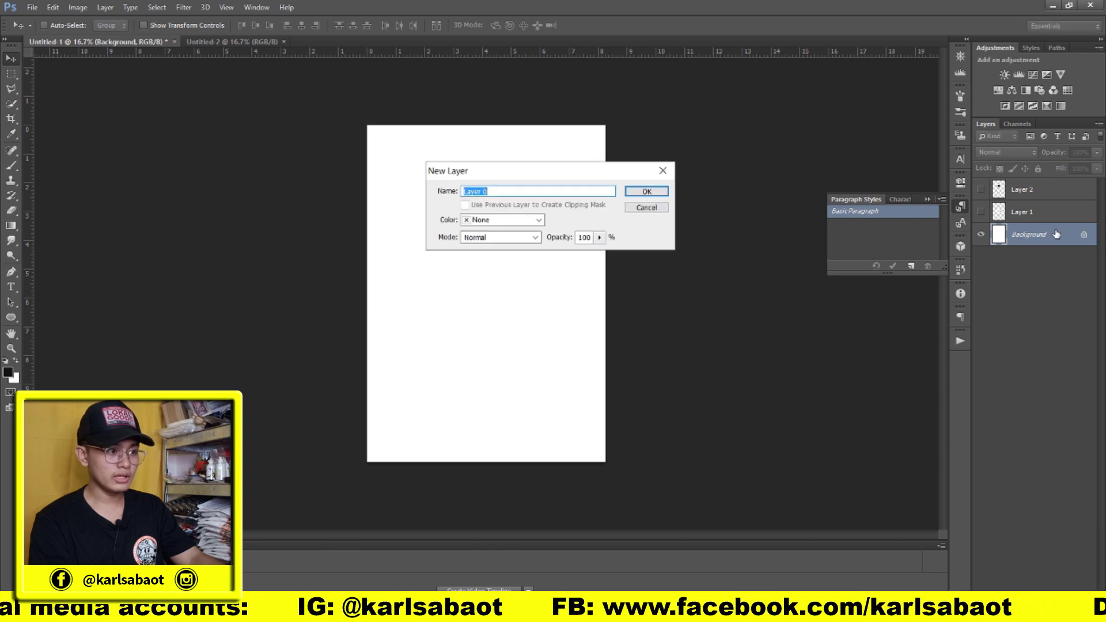
left_click(661, 196)
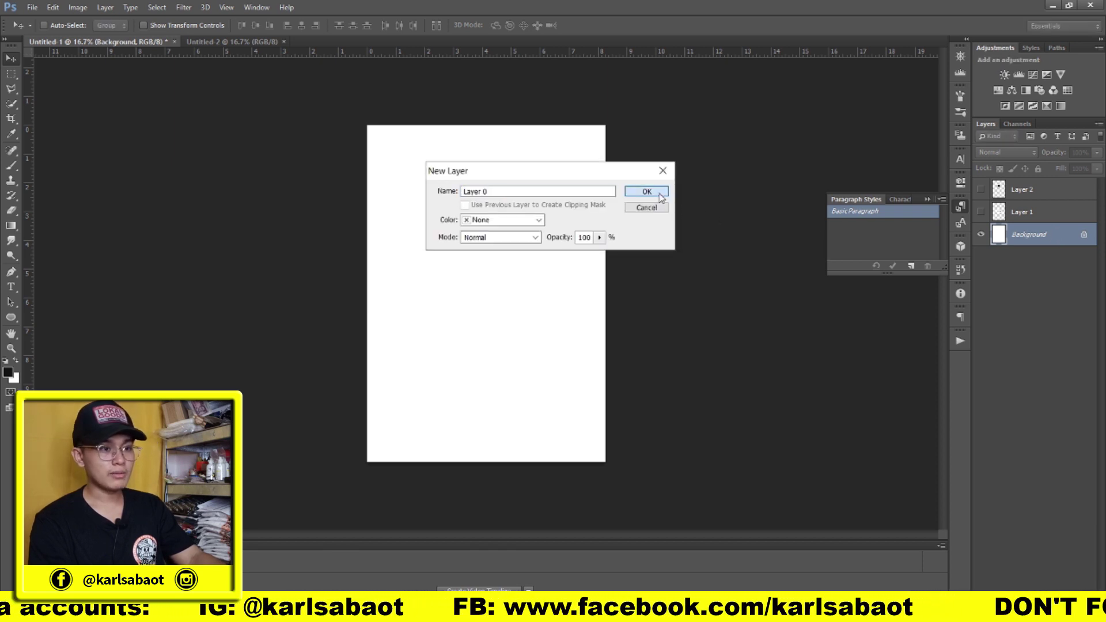
left_click(661, 195)
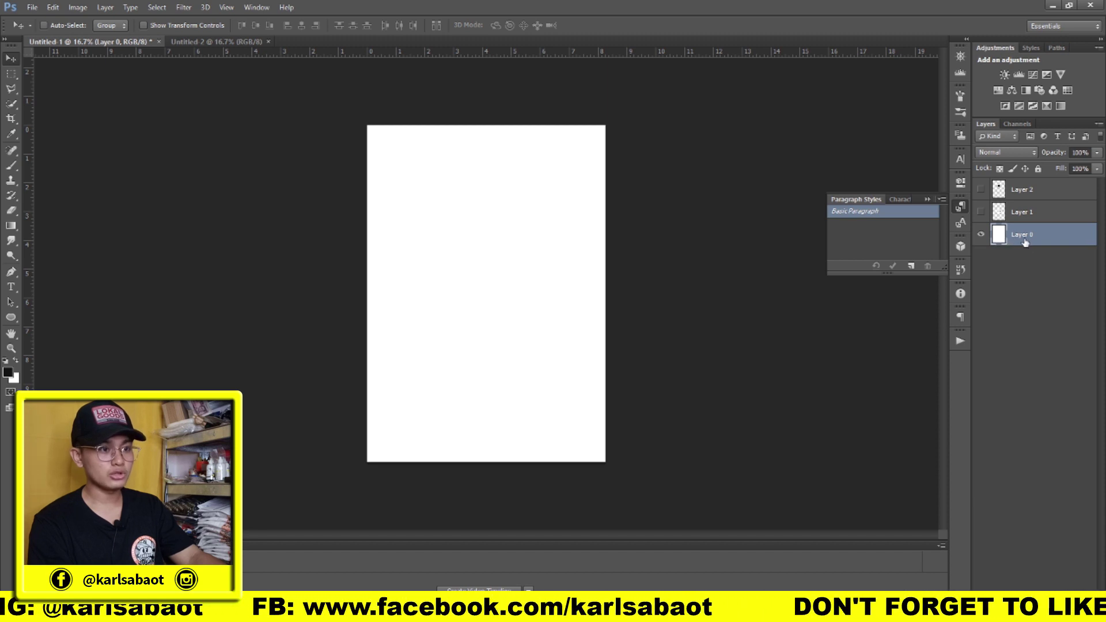
- Show the guides and Layer 2, and move its NO KIDDING logo to the page's upper-left corner
key("ctrl+semicolon")
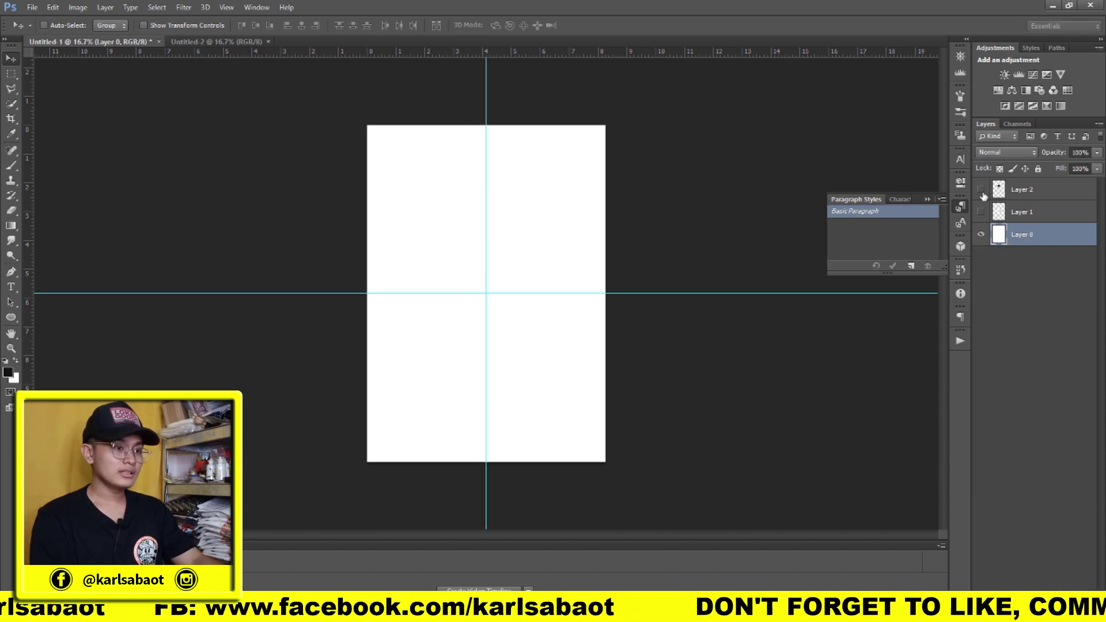
left_click(981, 190)
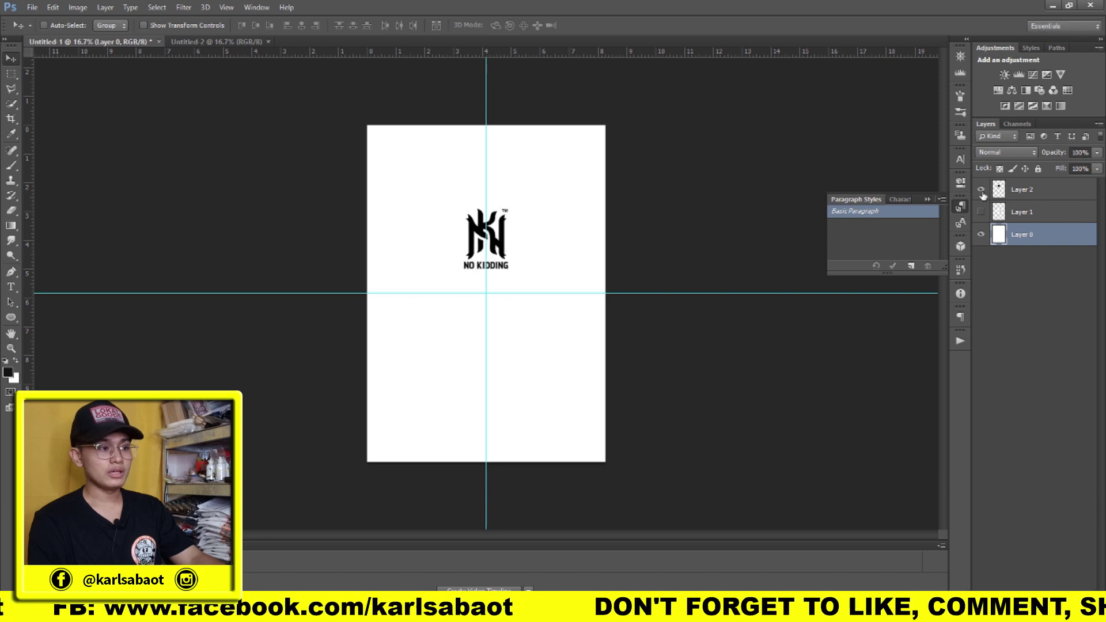
left_click(1056, 191)
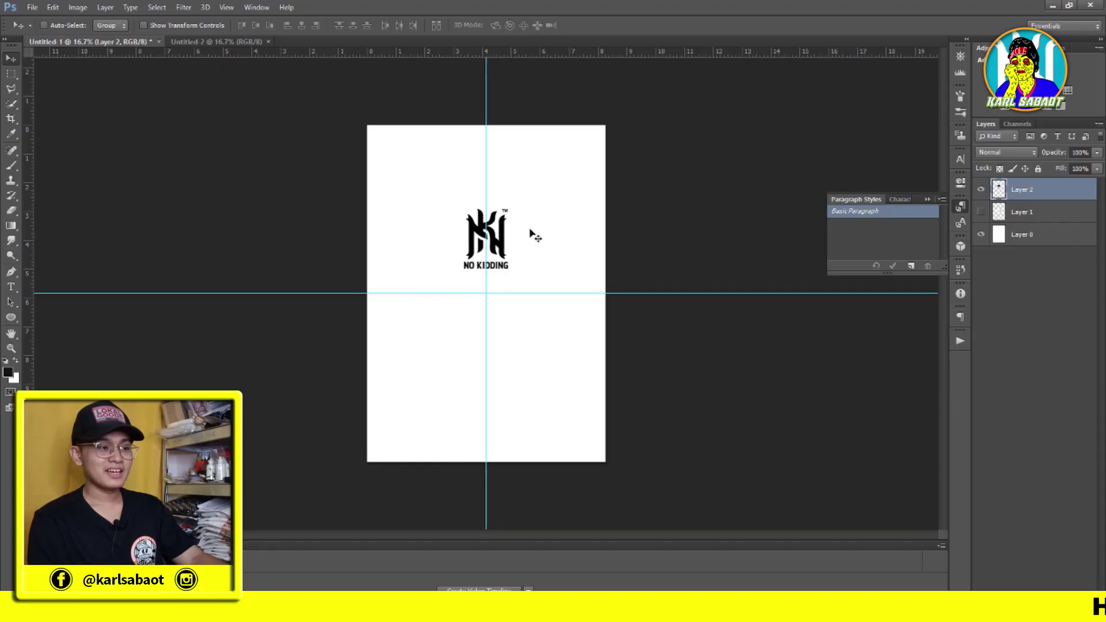
left_click_drag(529, 245, 449, 179)
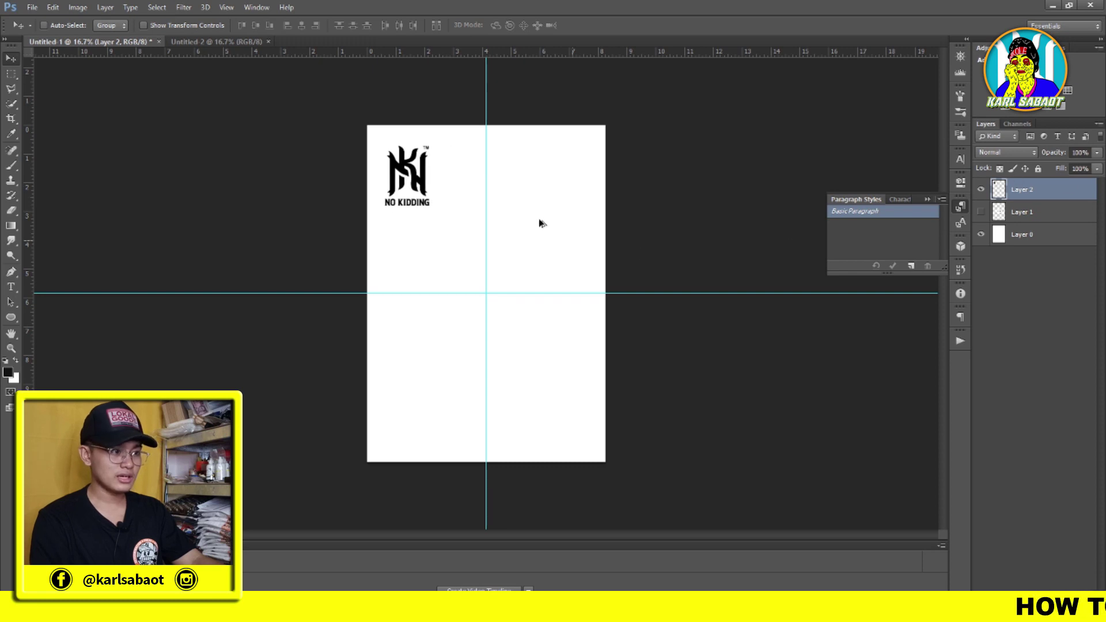
- Add an outside black stroke to Layer 2, 1 px in size with 65% opacity
scroll(426, 173, "up", 4)
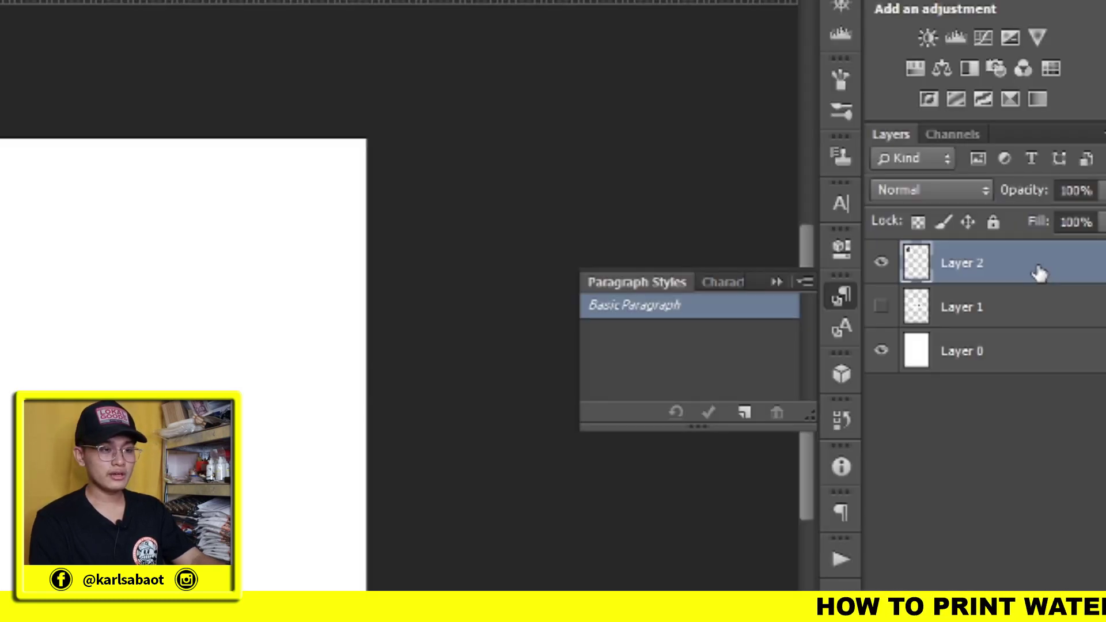
double_click(1039, 274)
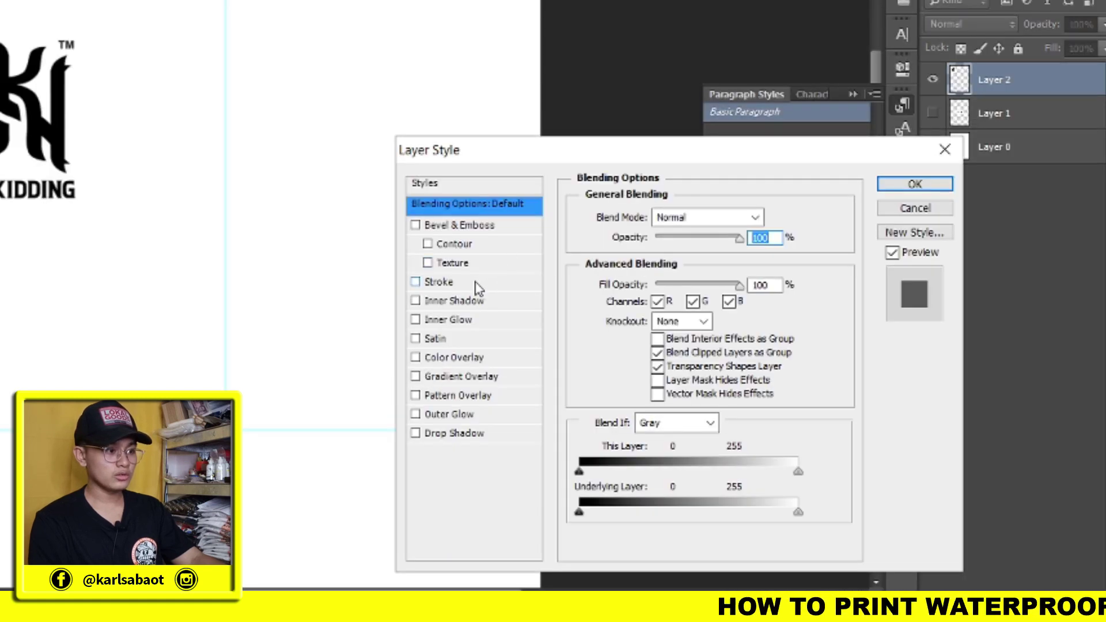
left_click(476, 286)
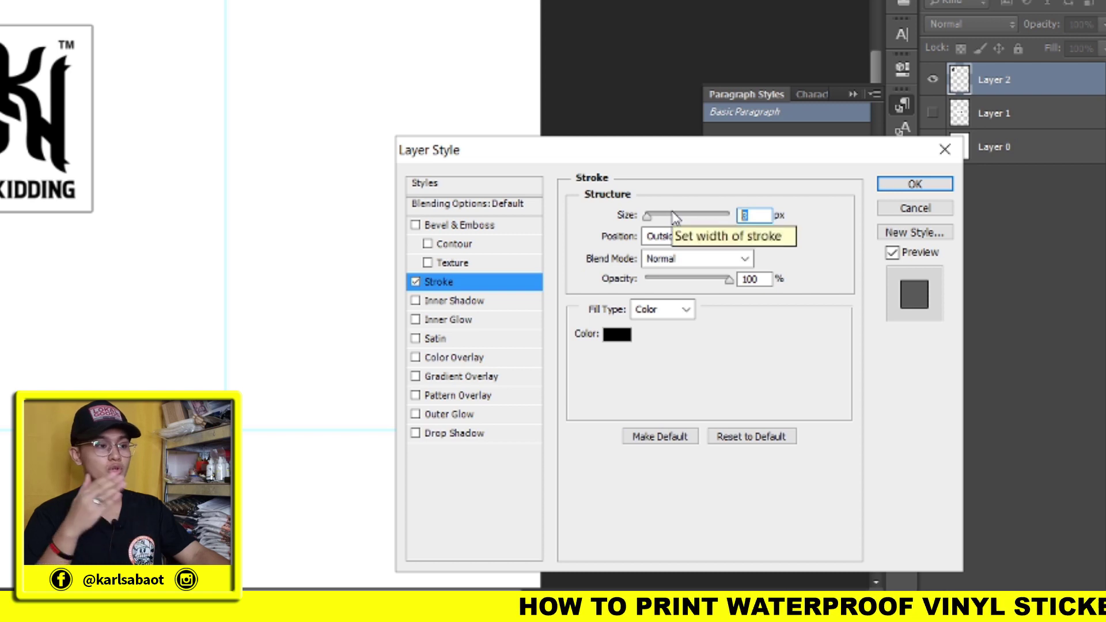
type("1")
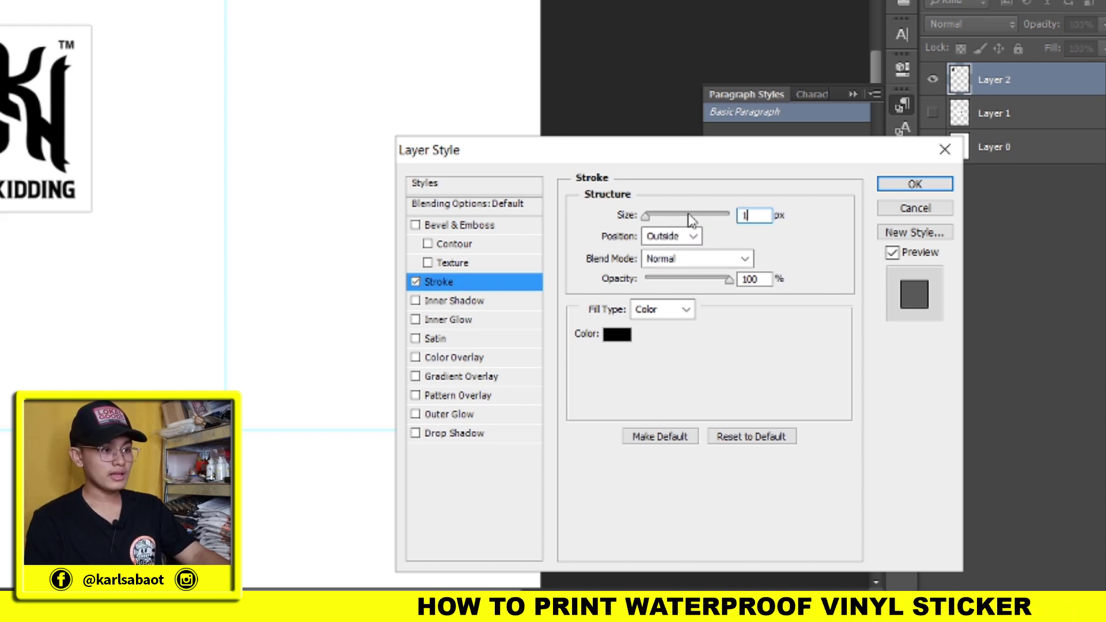
left_click(726, 280)
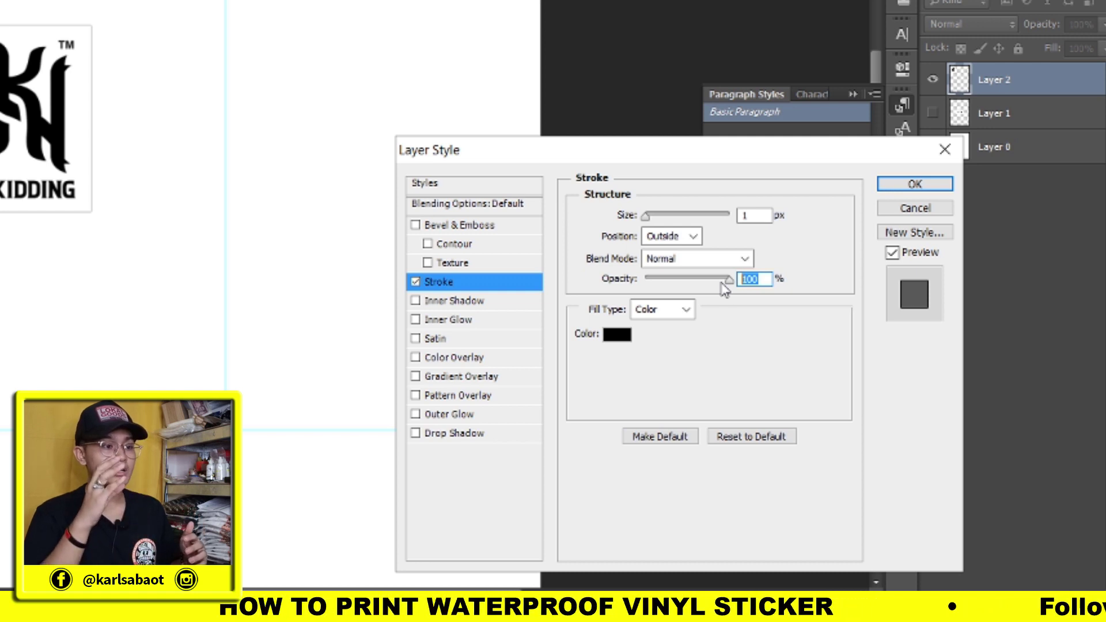
type("65")
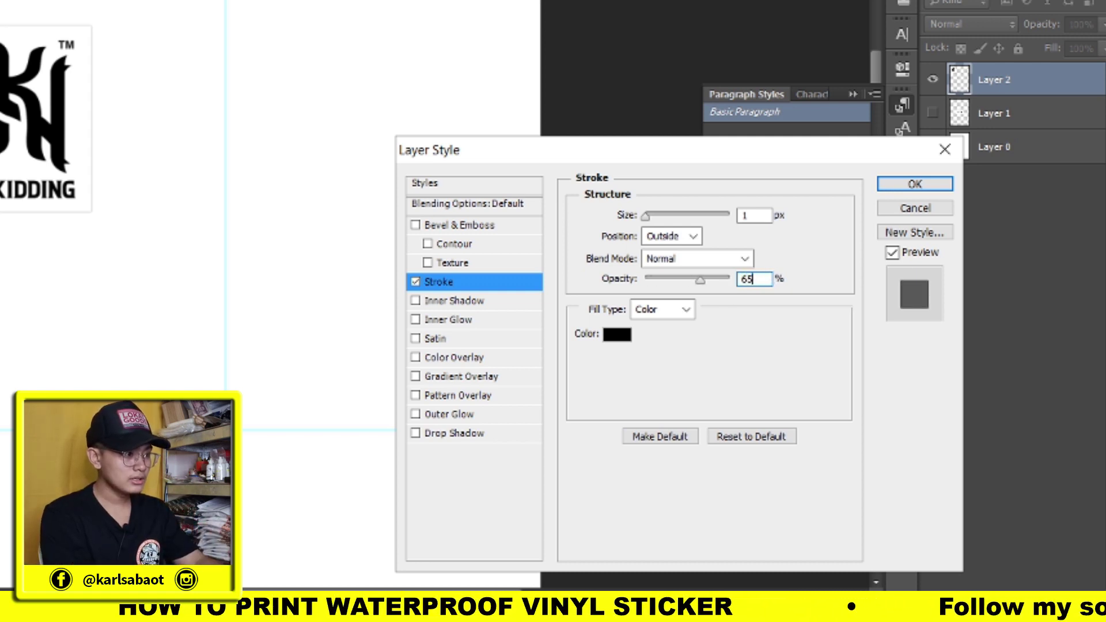
key("Return")
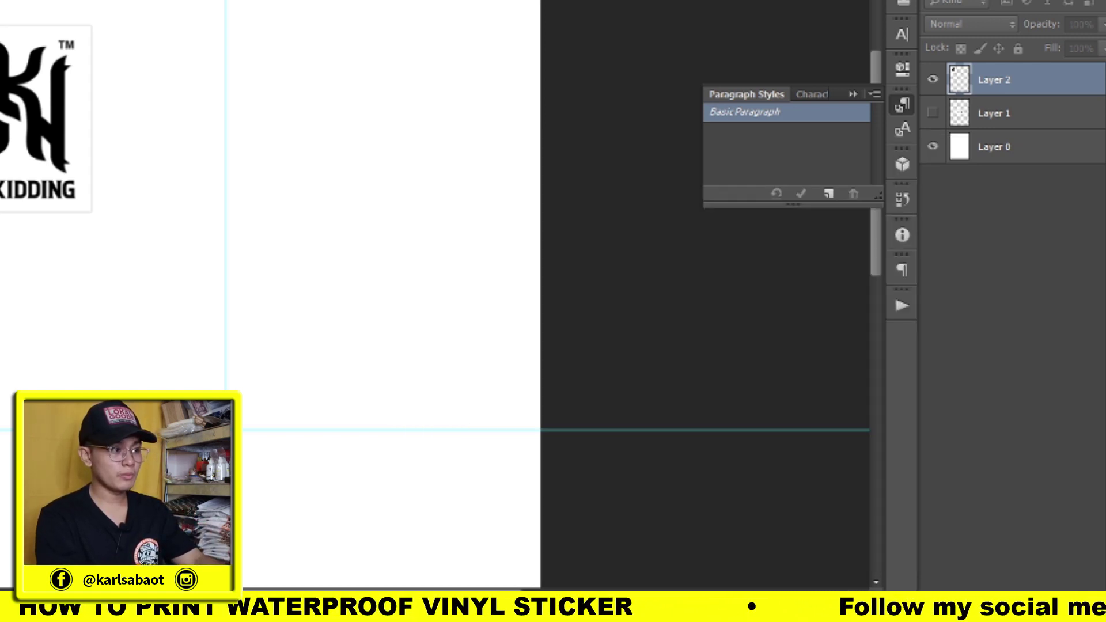
- Duplicate the outlined logo and place the copy directly beside the original so their borders meet
scroll(56, 60, "up", 1)
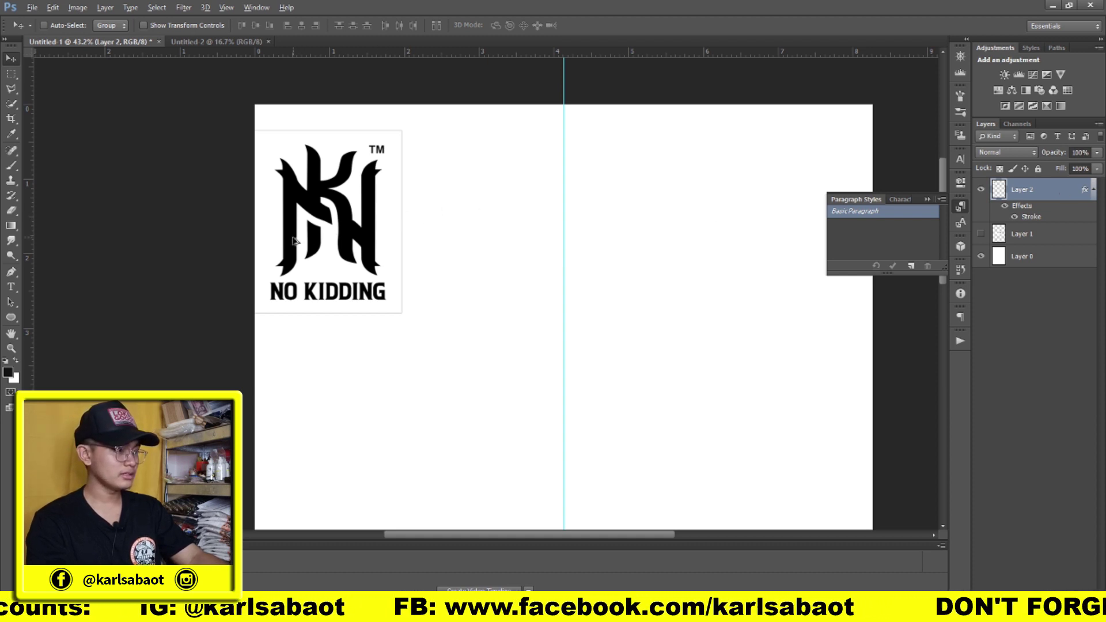
left_click_drag(291, 239, 438, 240)
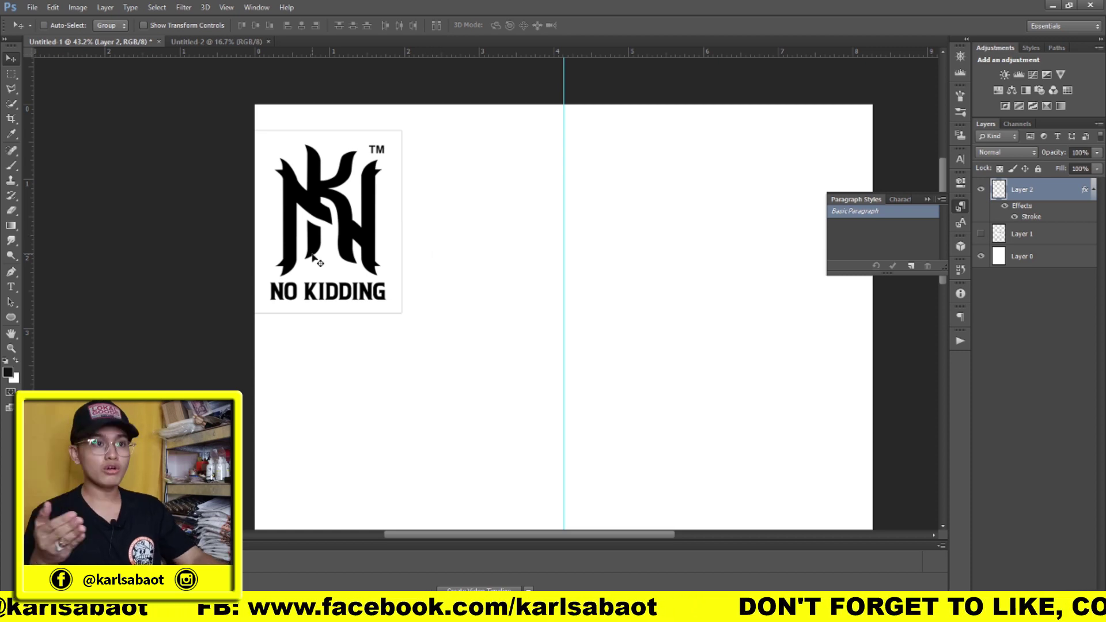
left_click_drag(295, 199, 442, 199)
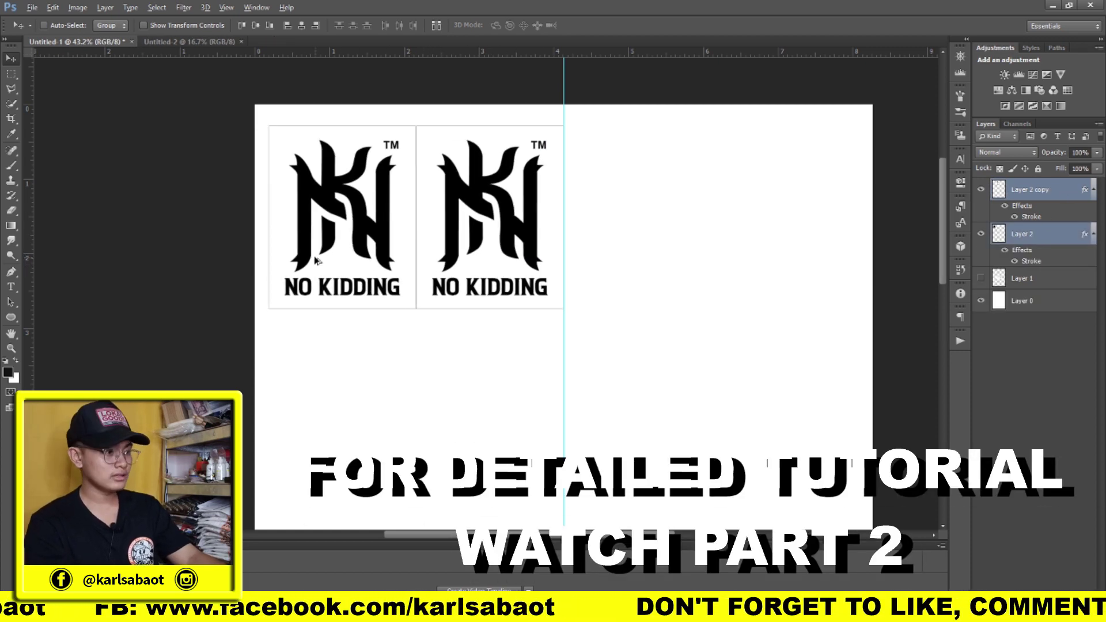
- Add new guides just inside the page edges and extend the layer selection down to Layer 0
left_click(226, 7)
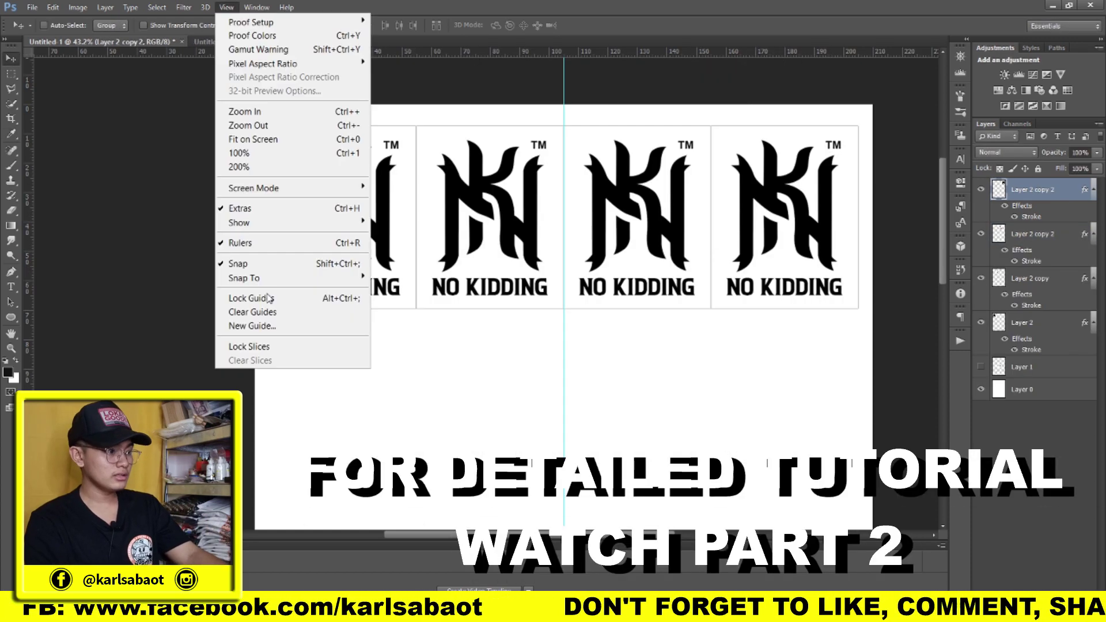
left_click(252, 326)
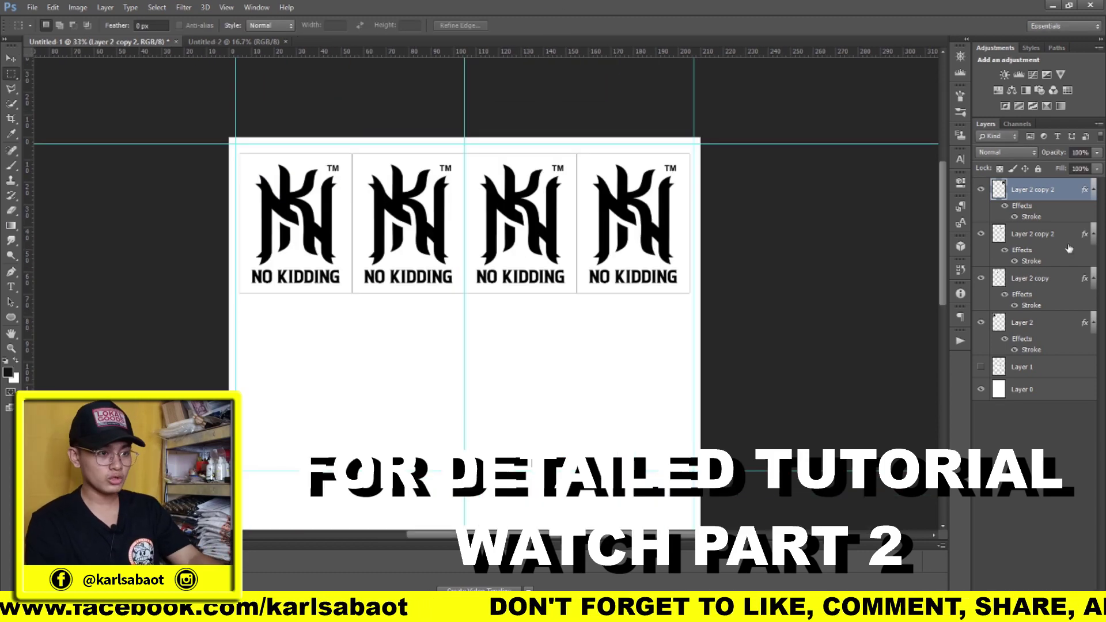
left_click(1003, 389, "shift")
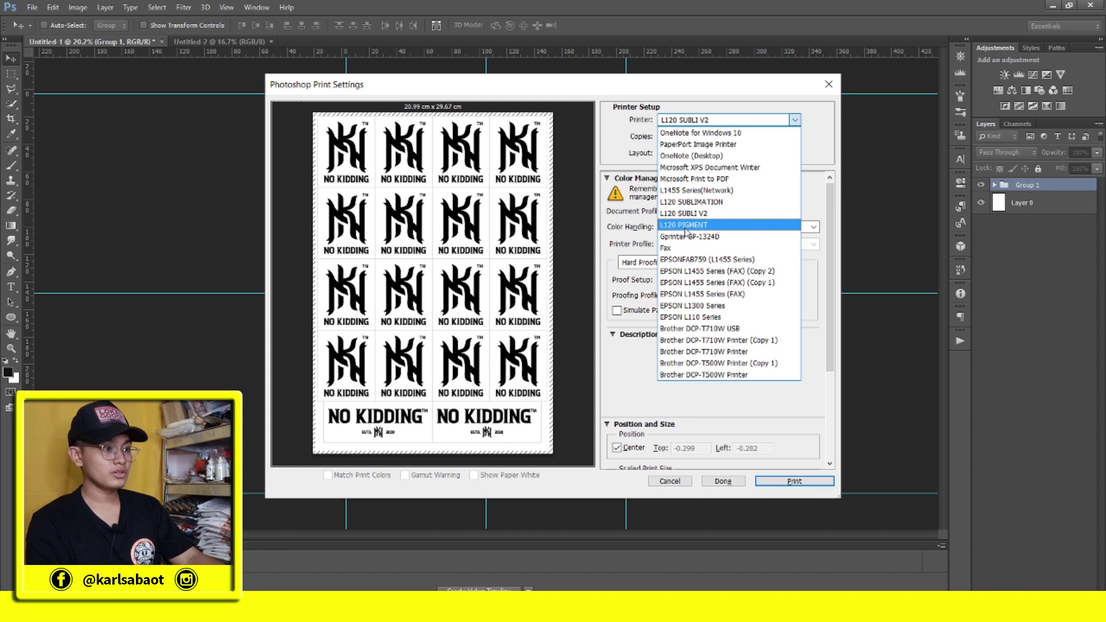
- Select the L120 PIGMENT printer with Normal Printing and set its document size to A4 210 x 297 mm
left_click(686, 231)
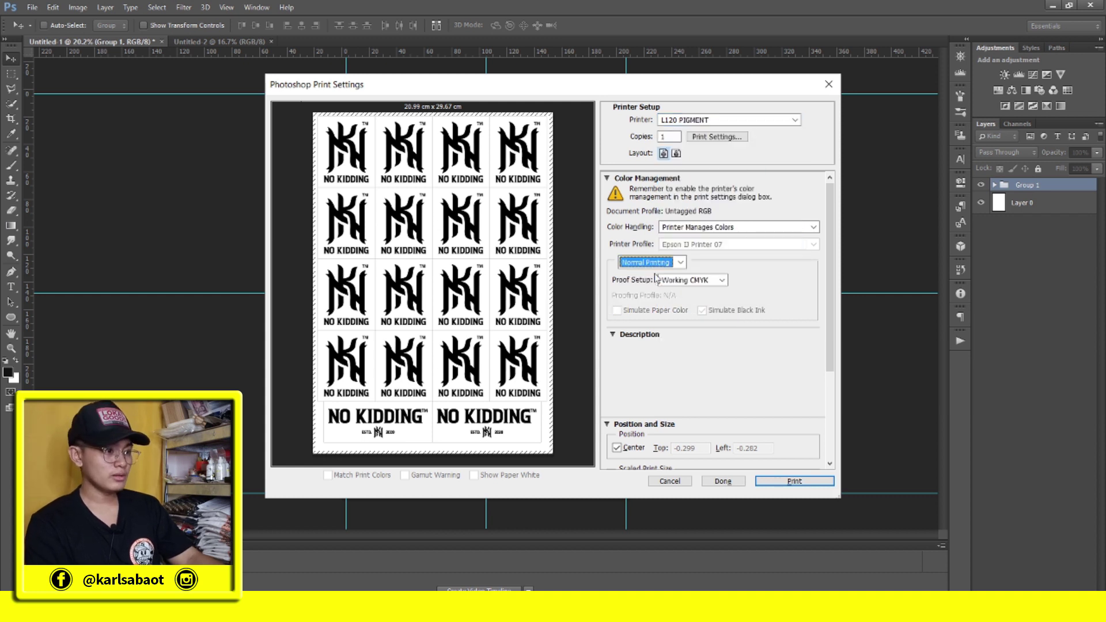
left_click(726, 139)
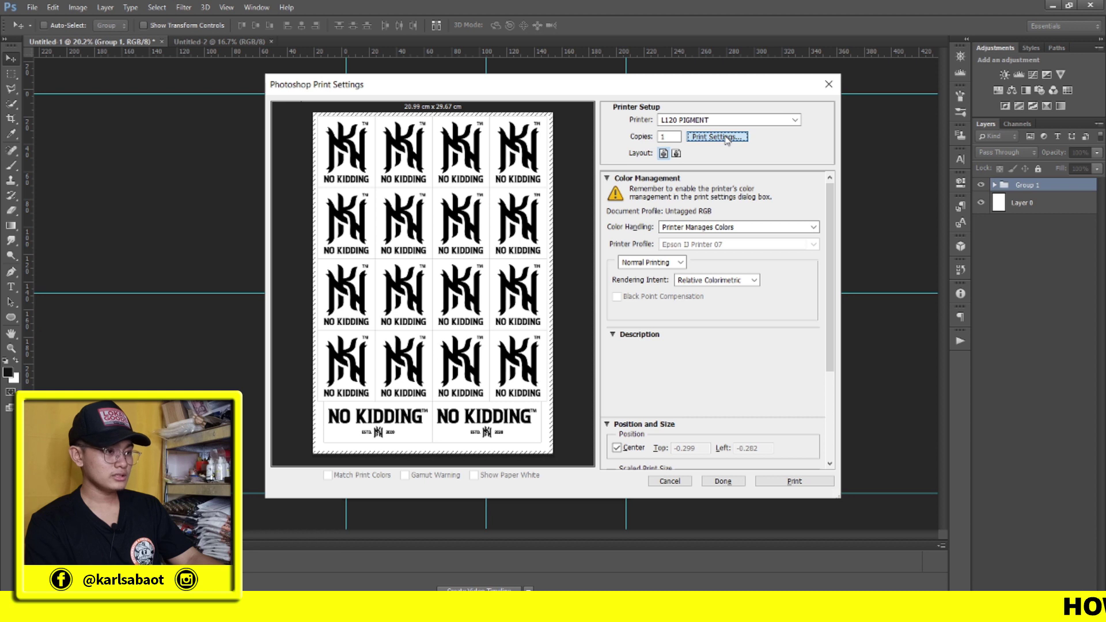
left_click(557, 159)
left_click(556, 162)
- Set the print quality through More Settings to the highest Quality level for plain papers
left_click(570, 235)
left_click(534, 269)
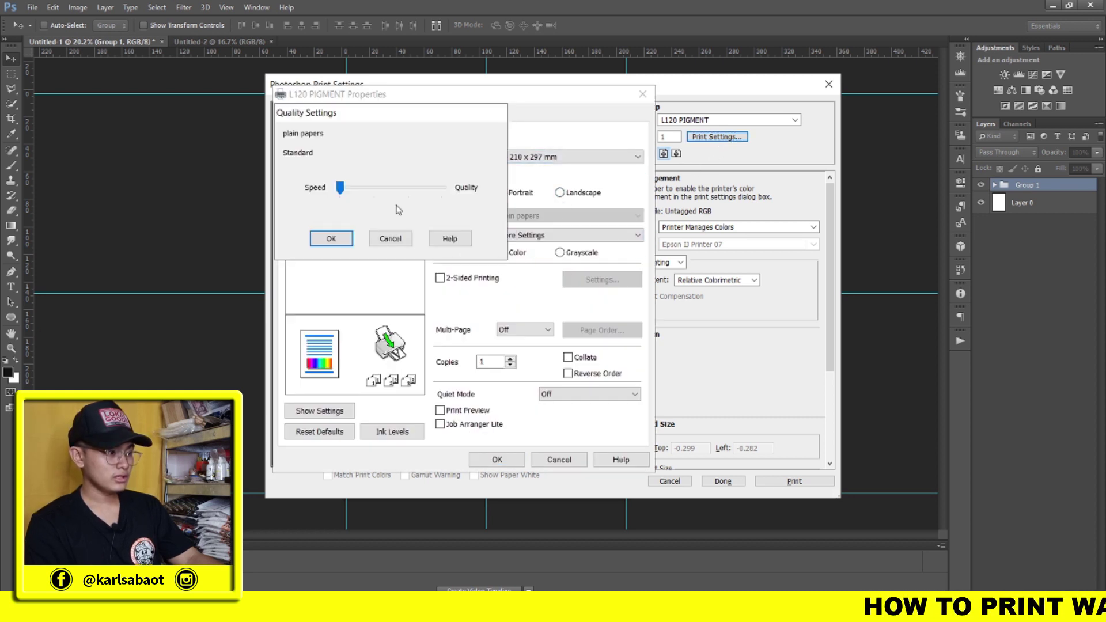
left_click_drag(340, 189, 442, 190)
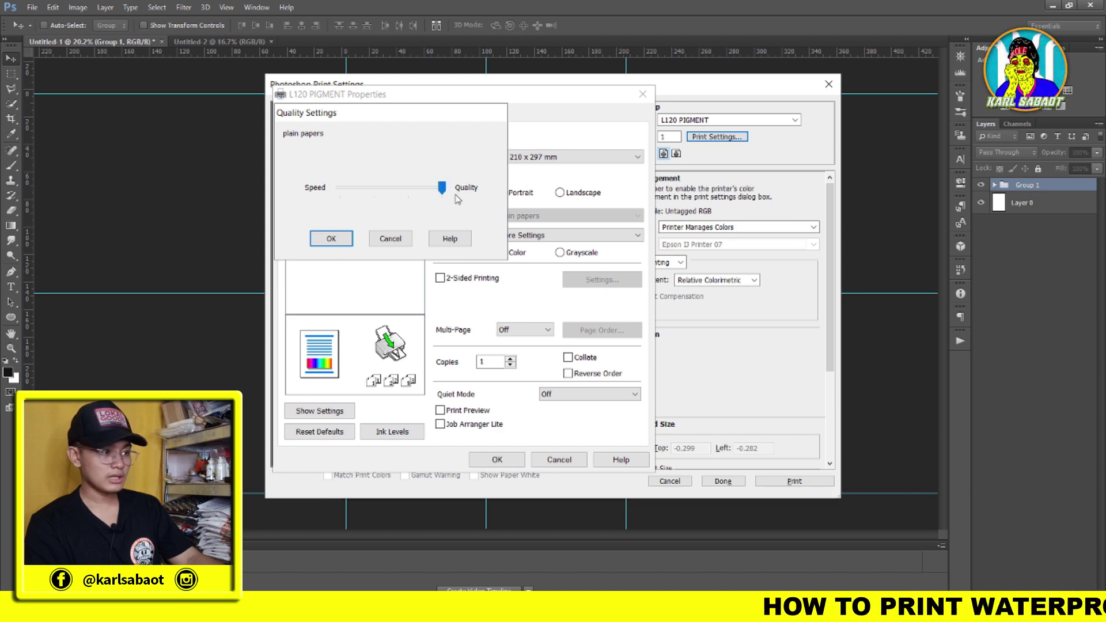
left_click(332, 239)
- Switch the printer's color correction to Custom and turn off High Speed printing
left_click(332, 114)
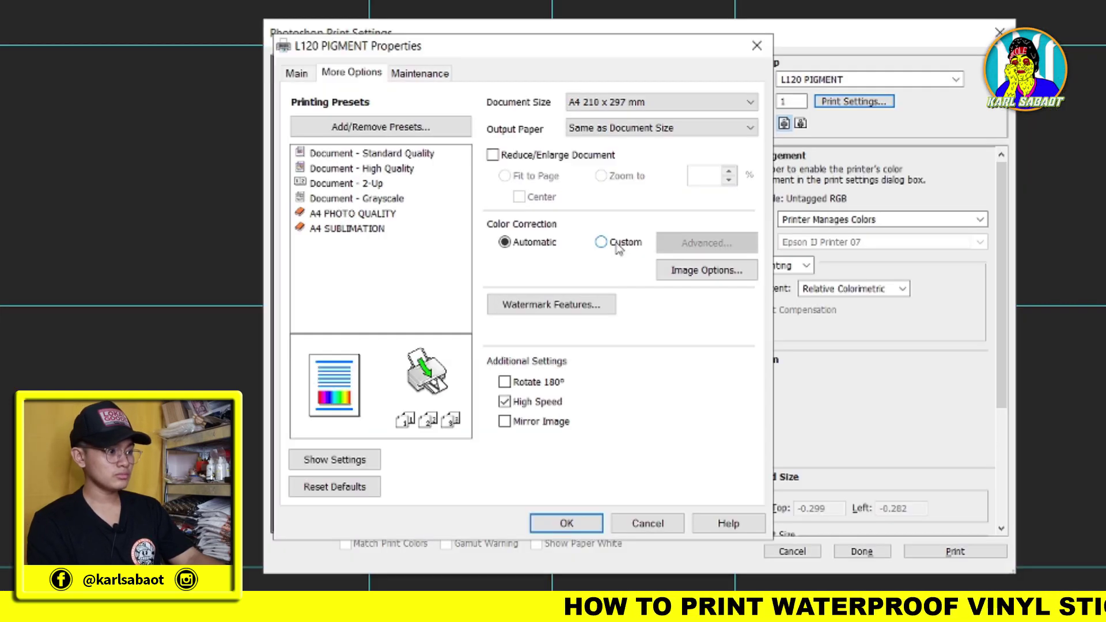
left_click(617, 245)
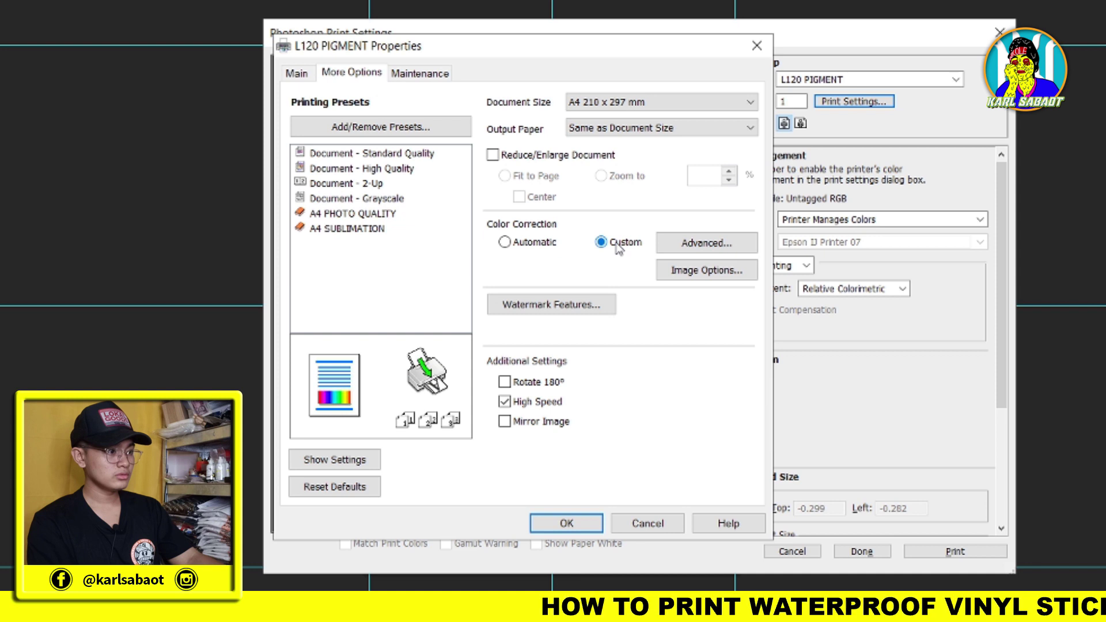
left_click(505, 402)
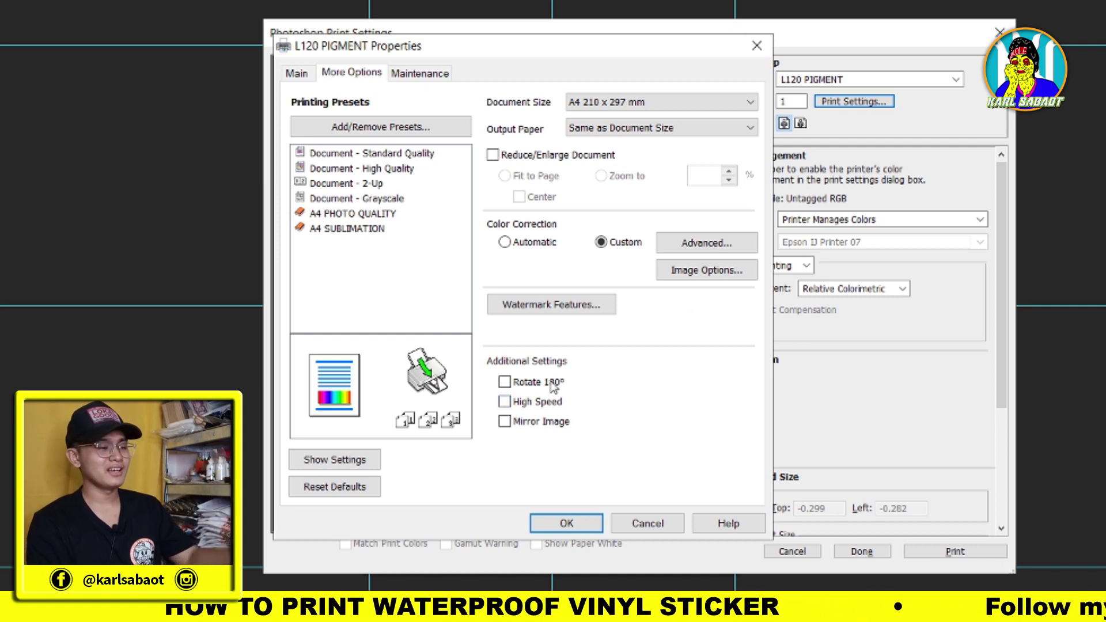
- Set the advanced color correction to PhotoEnhance with Auto Correct scene correction, keeping Digital Camera Correction and Smooth Skin enabled
left_click(706, 242)
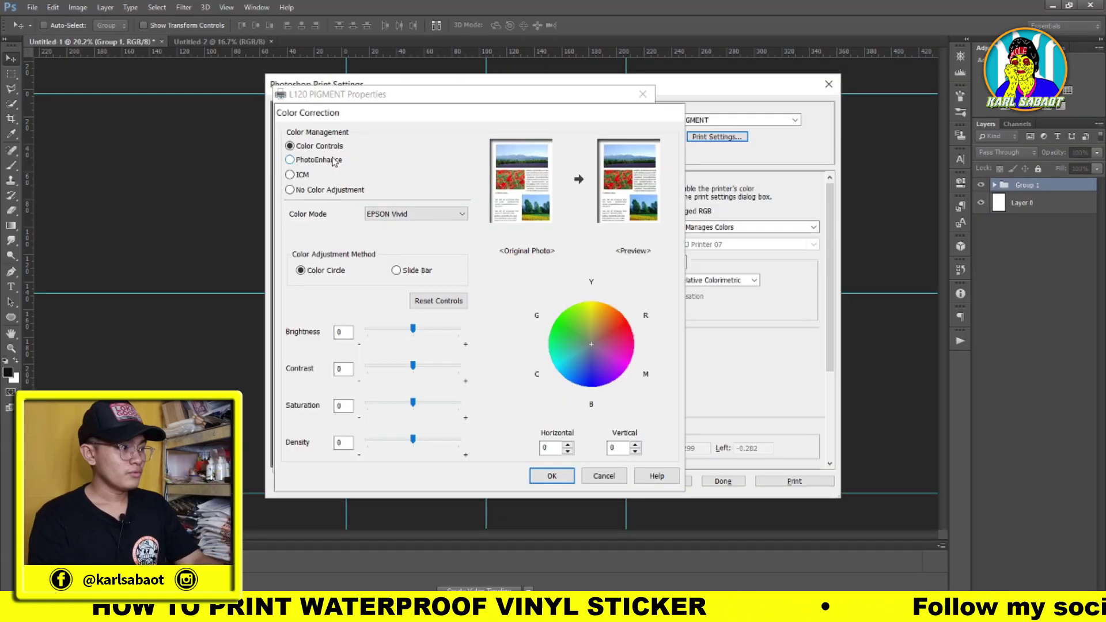
left_click(290, 160)
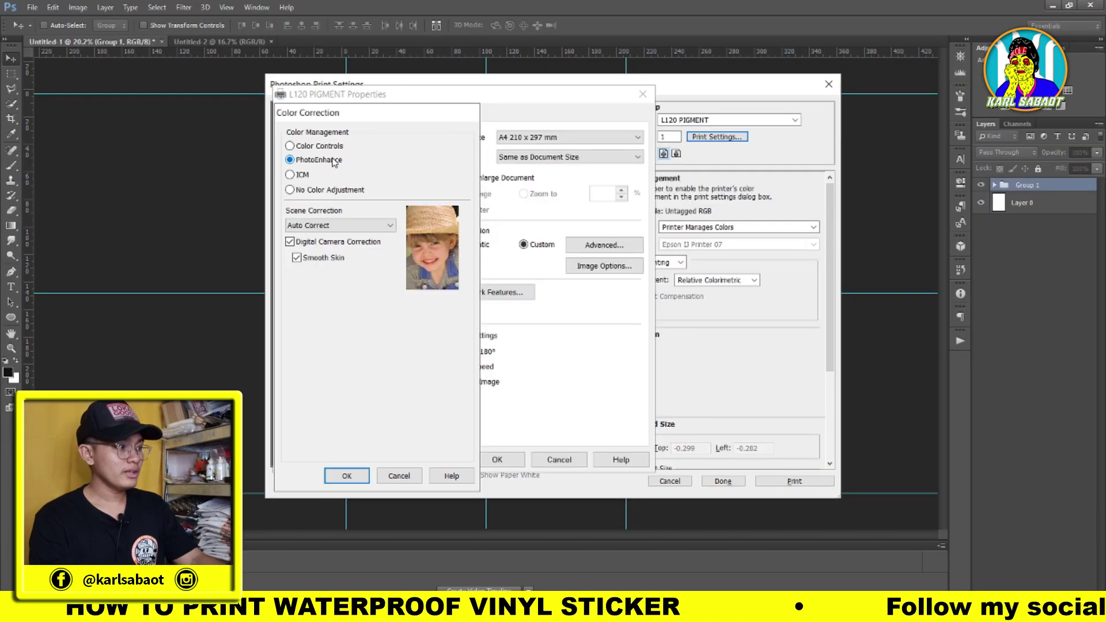
left_click(316, 226)
left_click(317, 226)
left_click(315, 245)
left_click(315, 245)
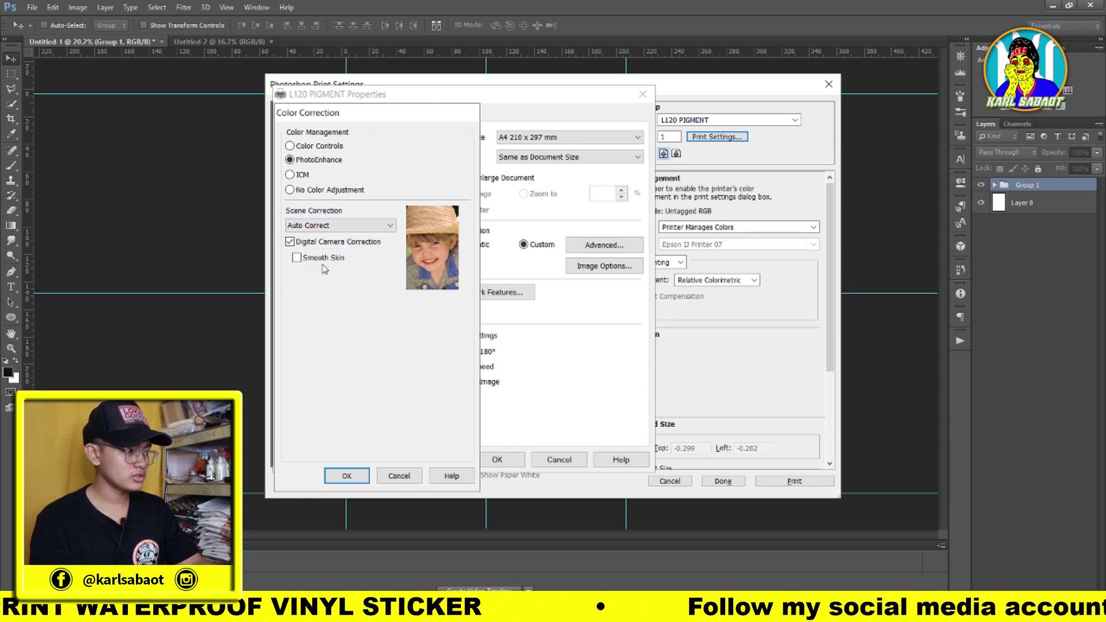
left_click(361, 475)
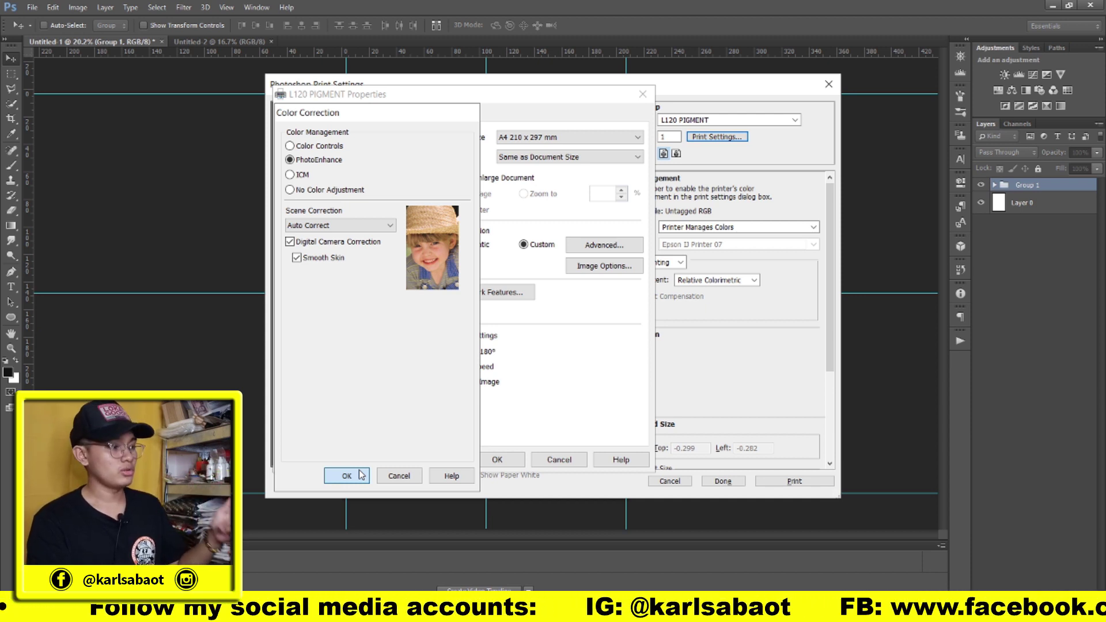
left_click(361, 475)
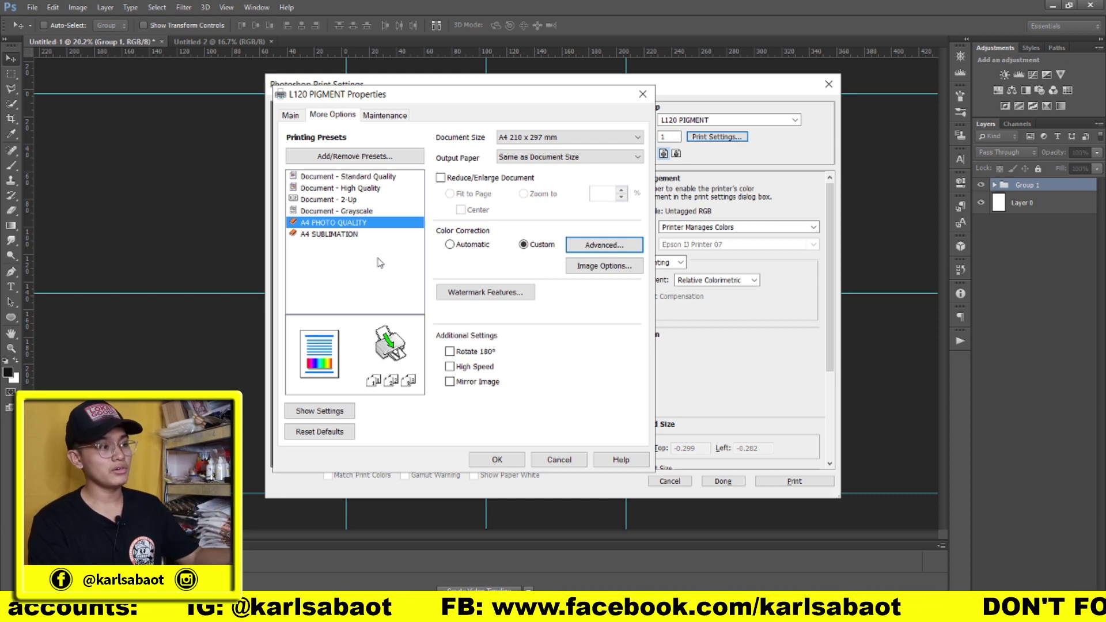
- Accept the printer properties with the A4 PHOTO QUALITY preset selected and print one copy of the sticker sheet
left_click(508, 460)
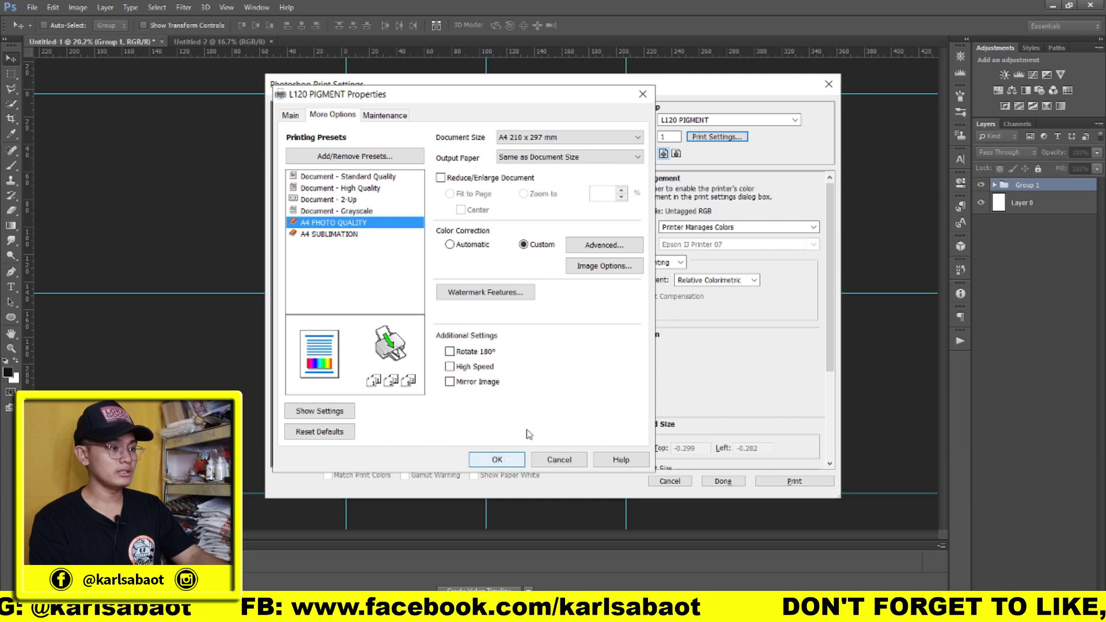
left_click(495, 460)
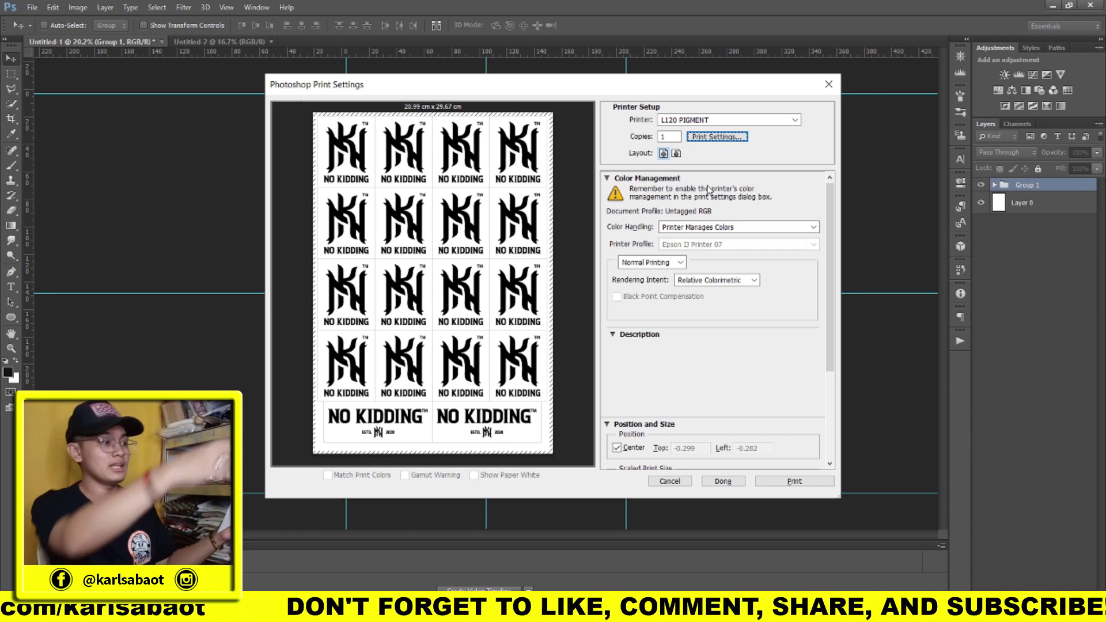
left_click(795, 481)
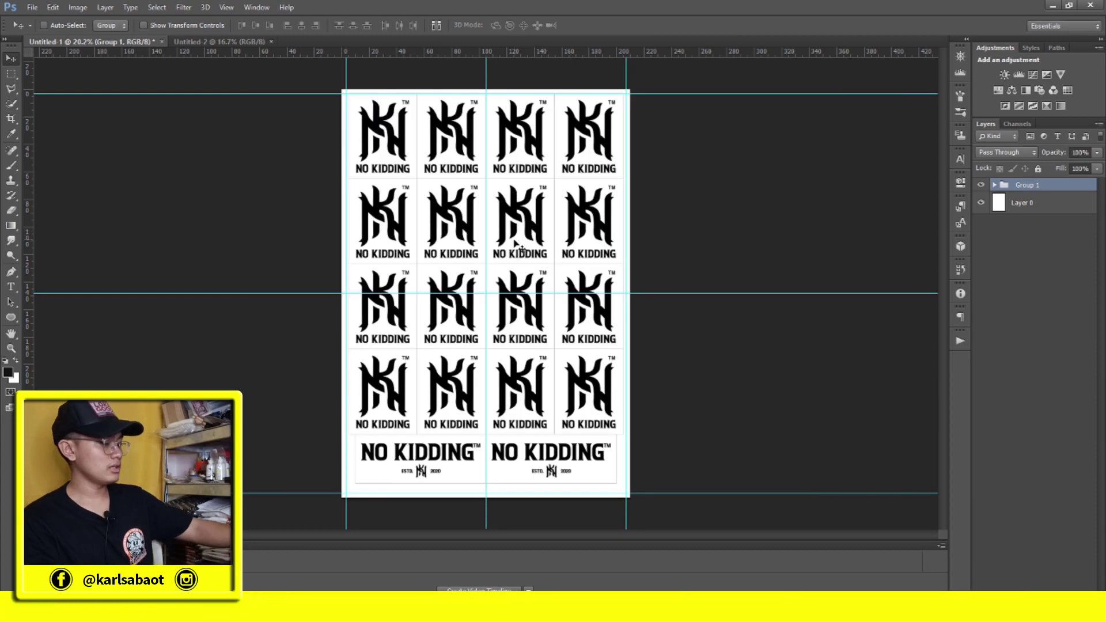